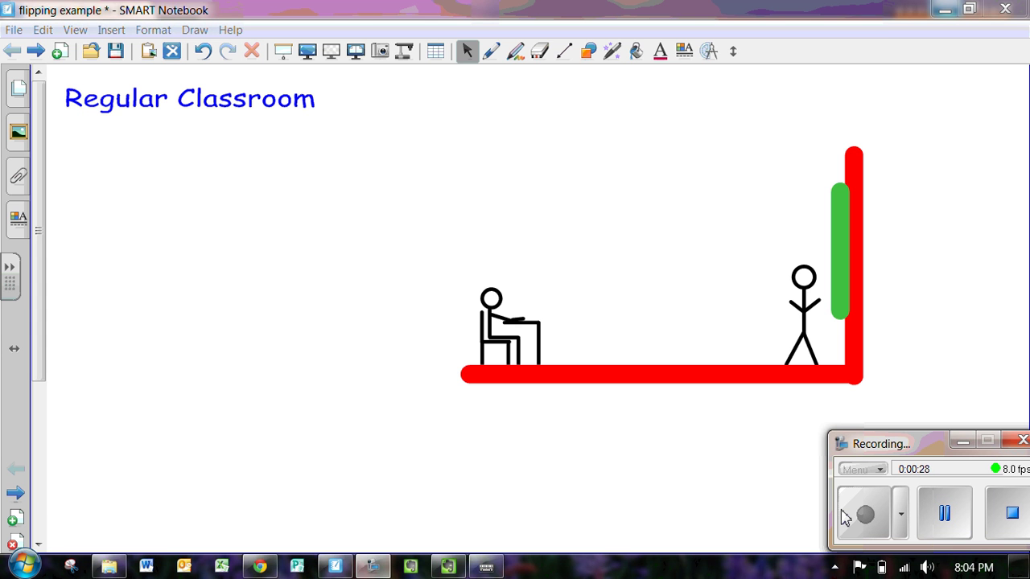
Drag two more copies of the seated student and desk along the red floor so four sit in a row.
drag(524, 325, 642, 325)
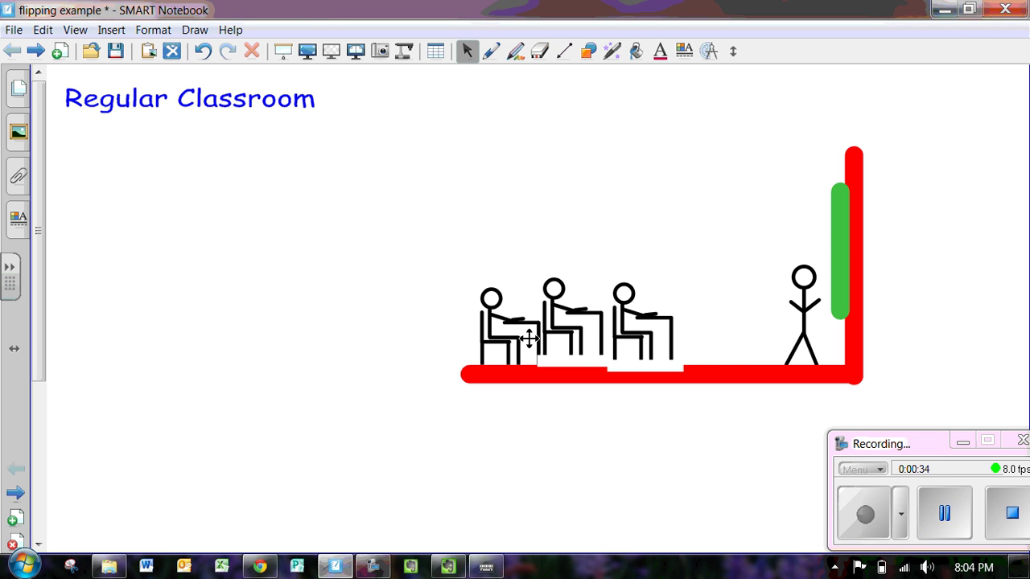
drag(530, 338, 750, 327)
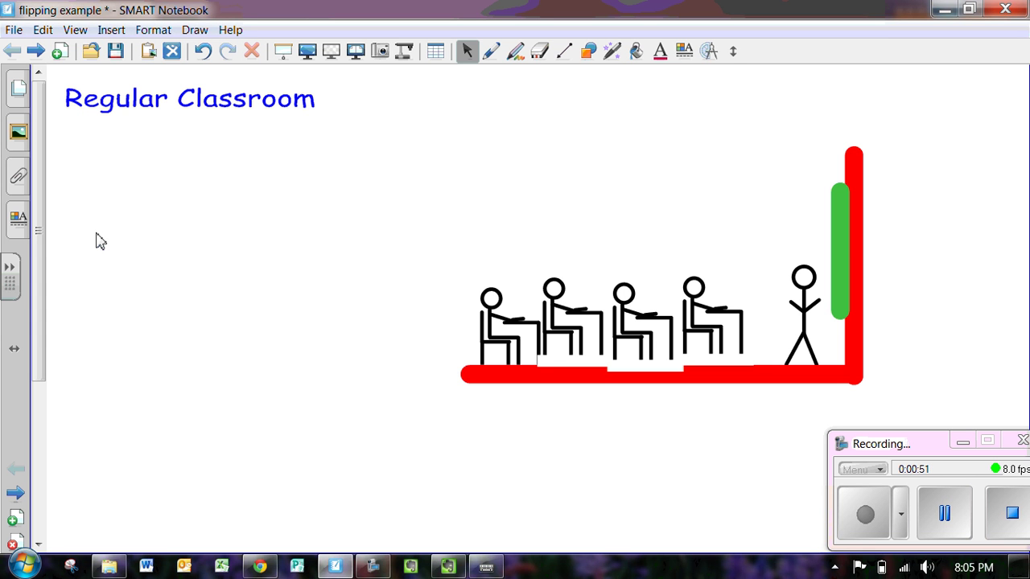
On the Flipped Classroom slide, move the teacher among the students and add seated copies, making five students.
click(36, 51)
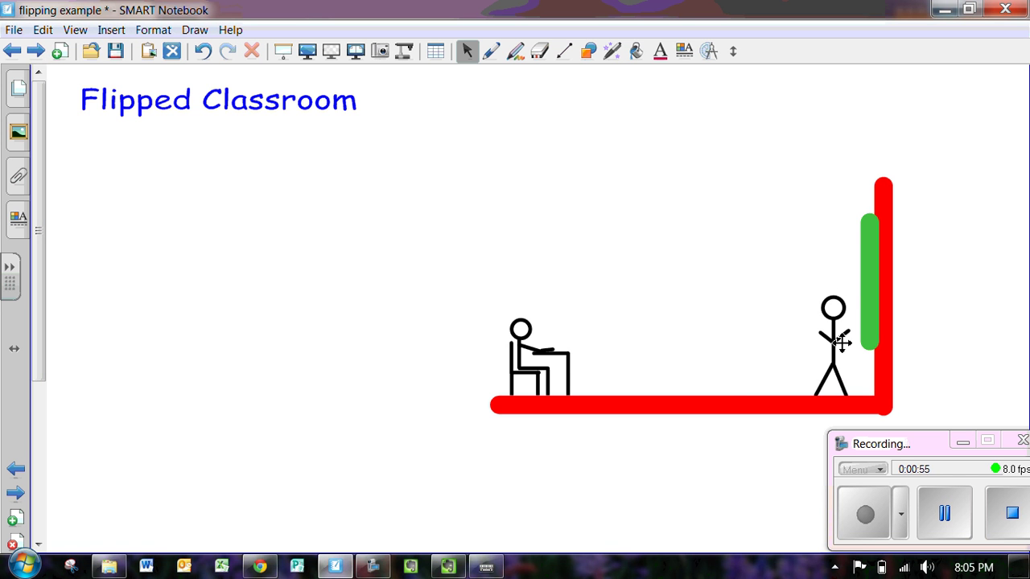
drag(840, 342, 686, 338)
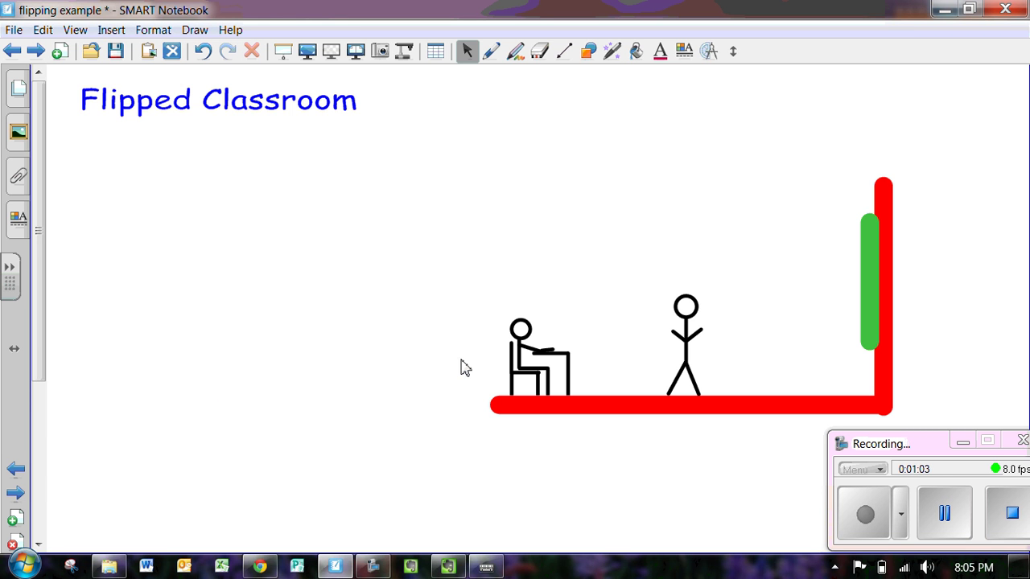
drag(531, 350, 722, 365)
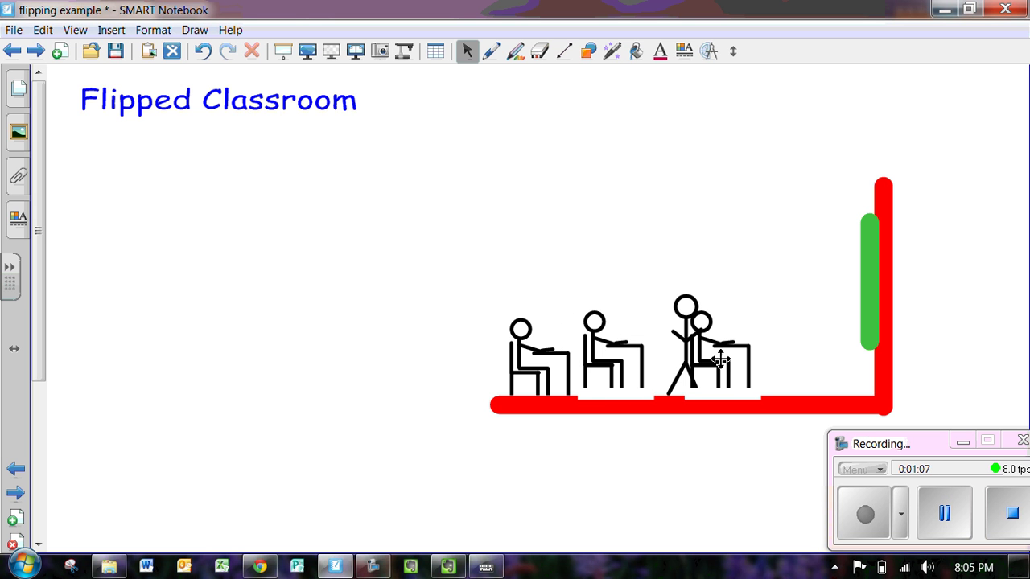
drag(582, 358, 624, 358)
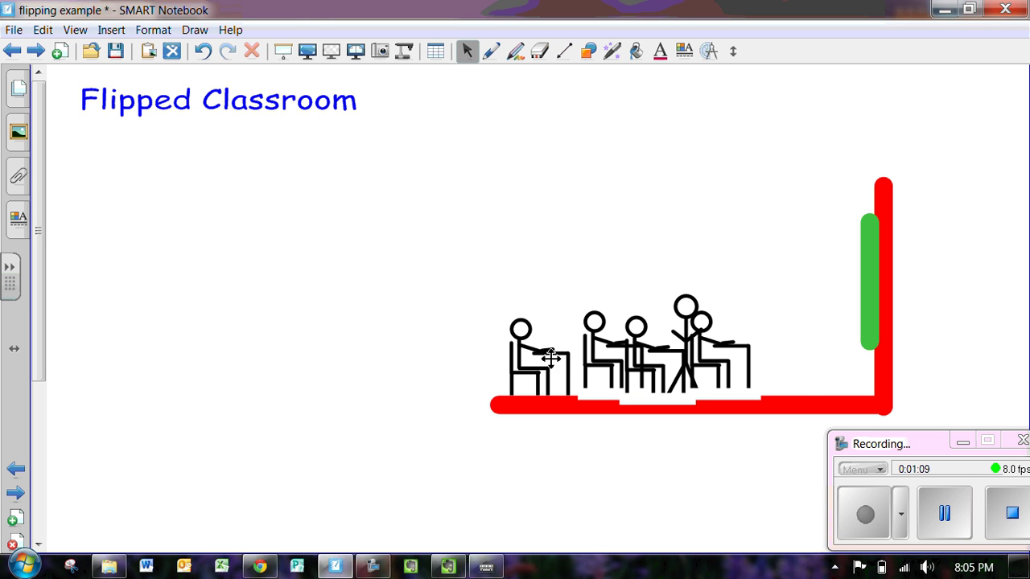
drag(756, 351, 811, 350)
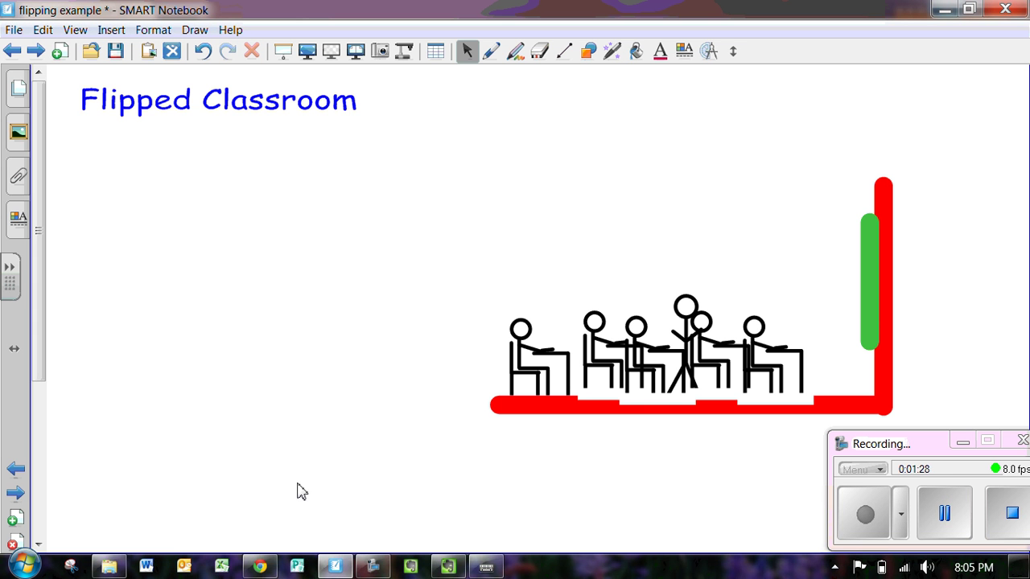
click(257, 567)
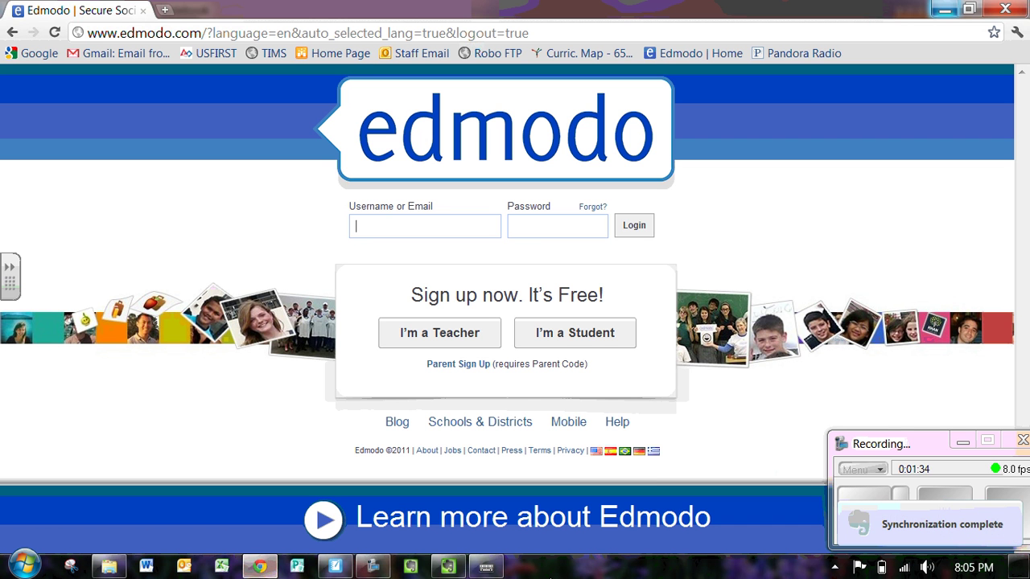
Start a student sign-up, entering the class group code and an available username.
click(582, 341)
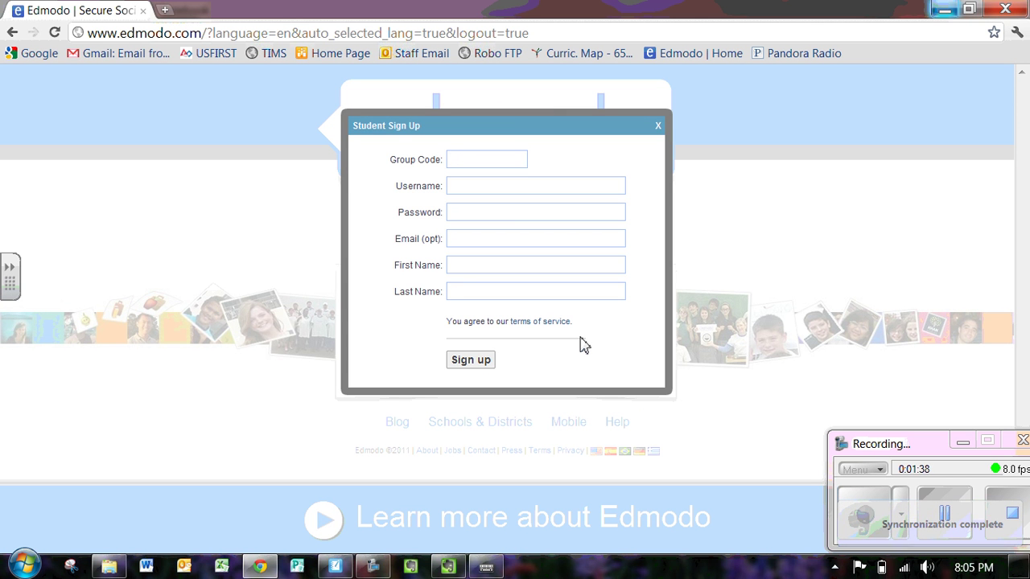
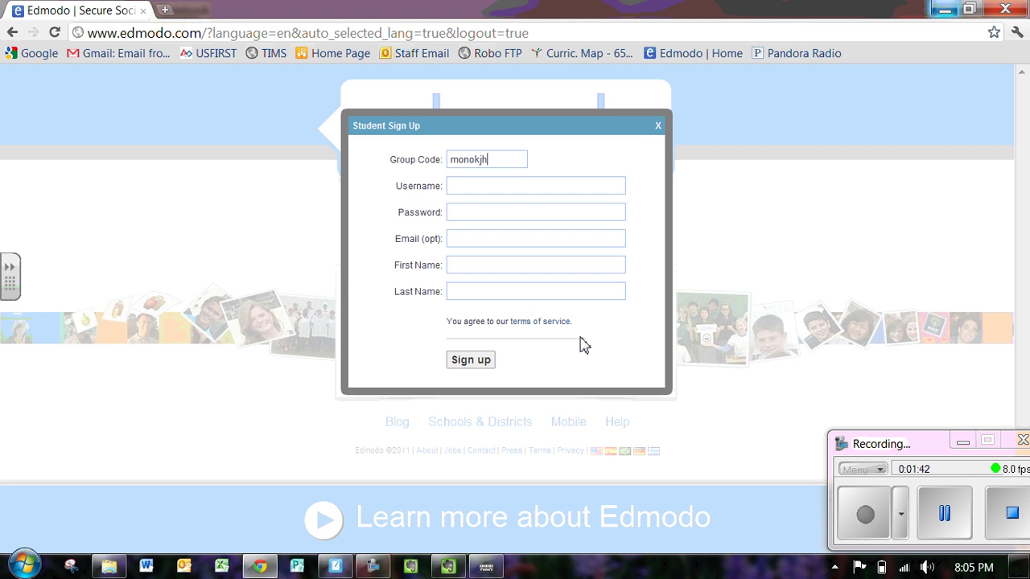
key(BackSpace)
click(497, 212)
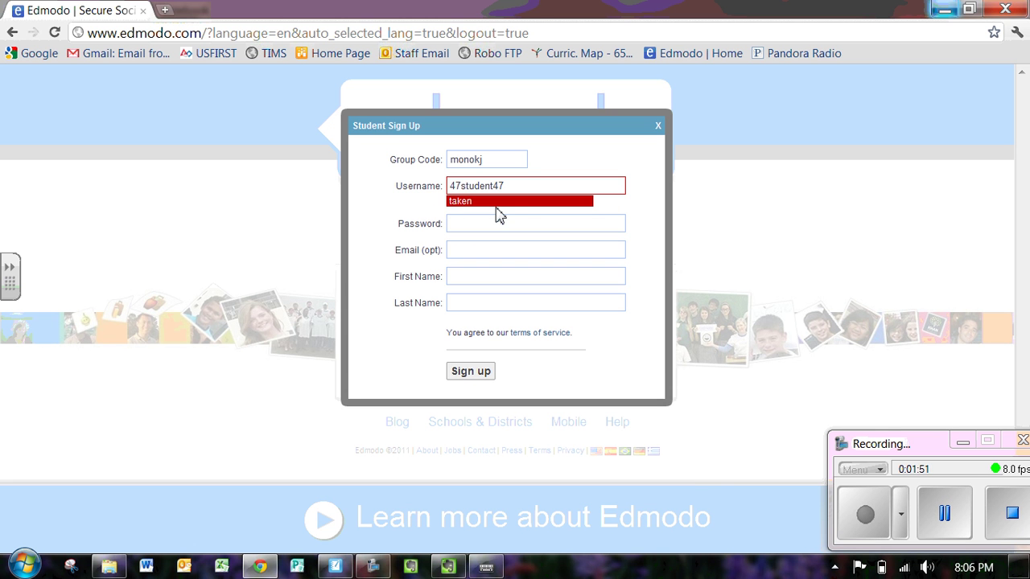
click(516, 185)
key(BackSpace)
key(BackSpace)
click(495, 219)
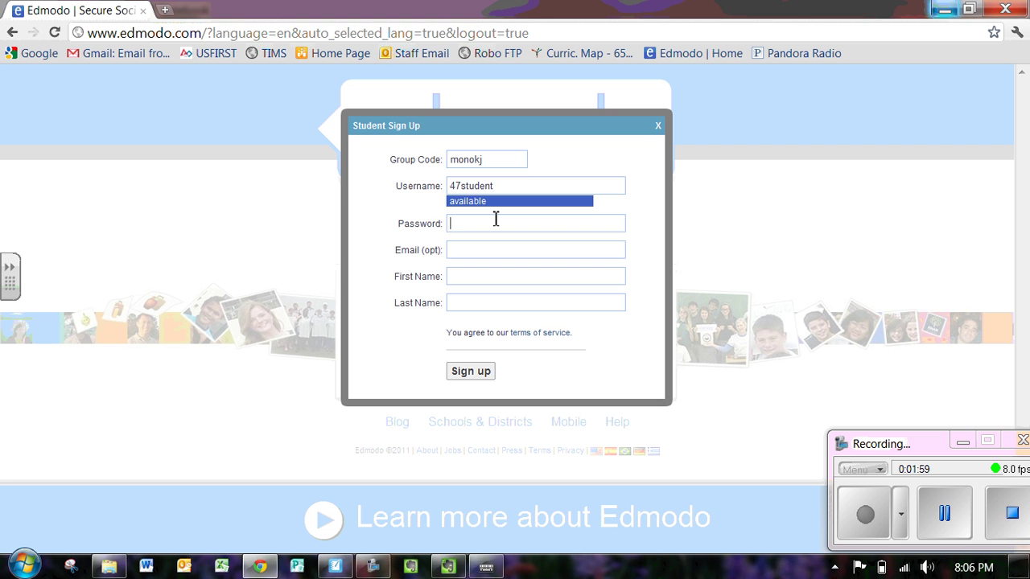
Enter the account password, skip the email, fill in first and last name, and submit.
text(•••••••••••)
click(484, 250)
click(475, 277)
text(Mr.)
key(Tab)
text(Moulton)
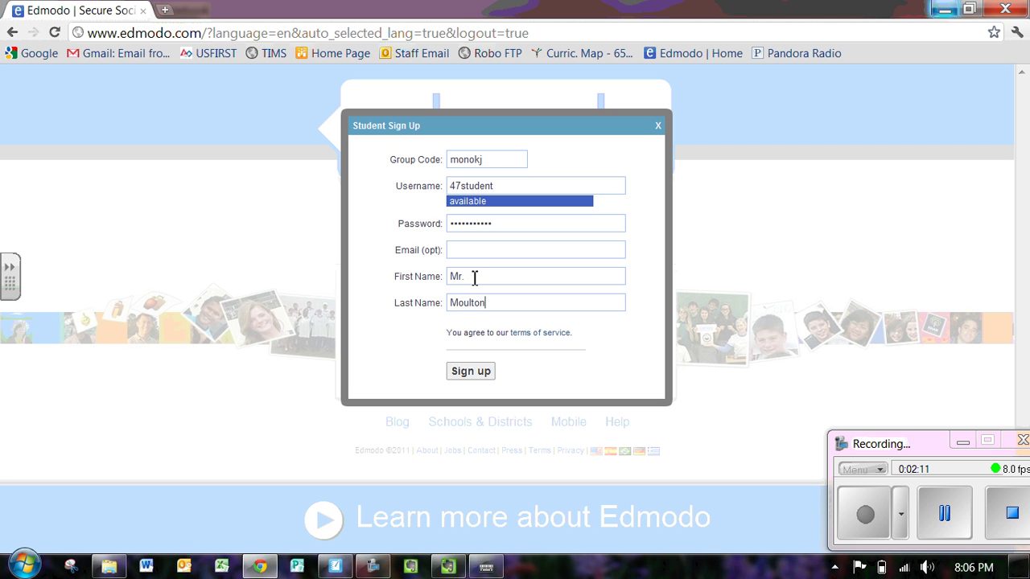
click(472, 372)
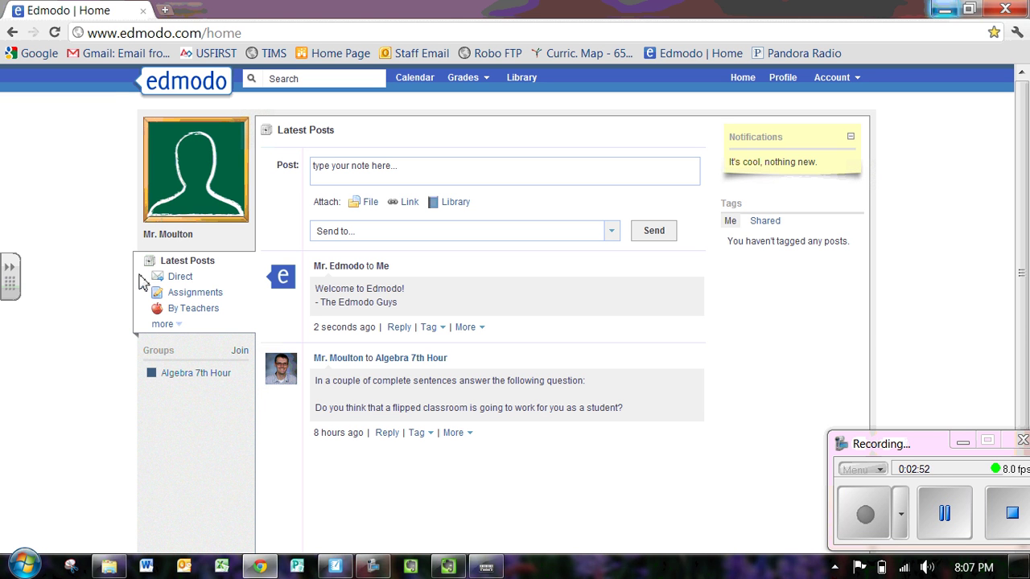
Filter to Direct messages and write a 'Hi' greeting to the teacher in a new post.
click(181, 278)
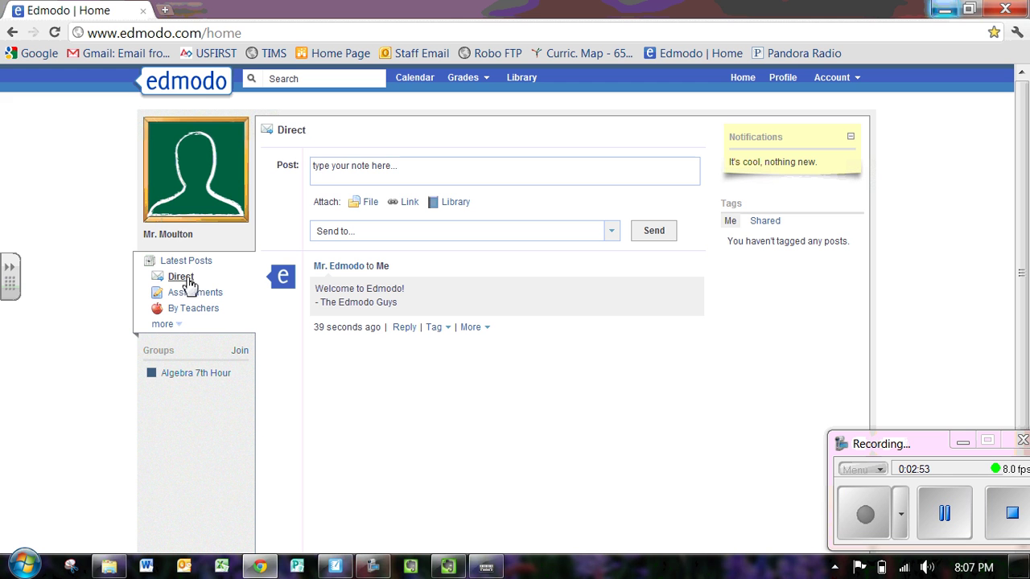
click(366, 173)
text(Hi Mr. Moulton)
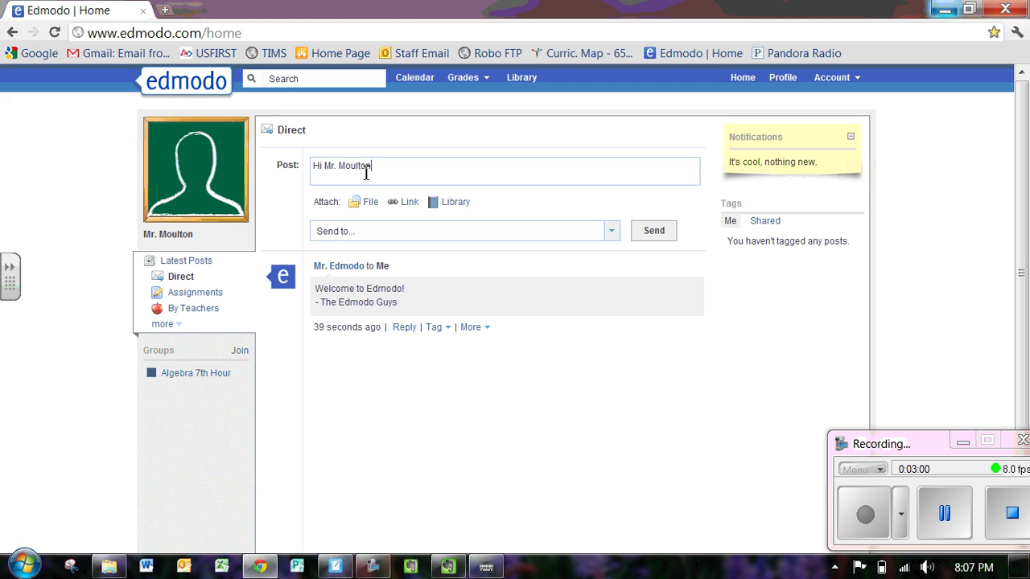
Address the greeting to the teacher, send it, and view the Assignments list.
click(369, 232)
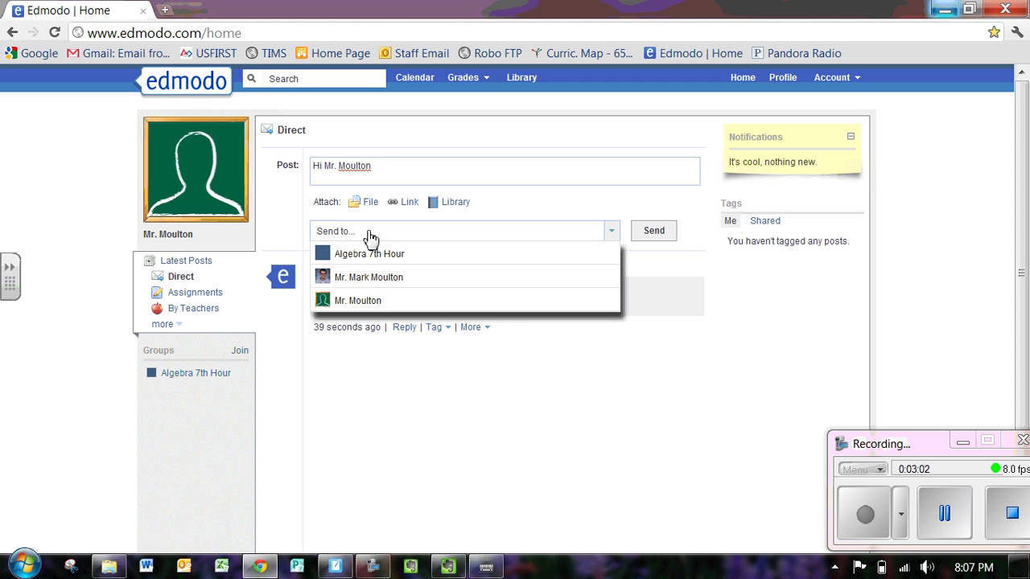
click(376, 279)
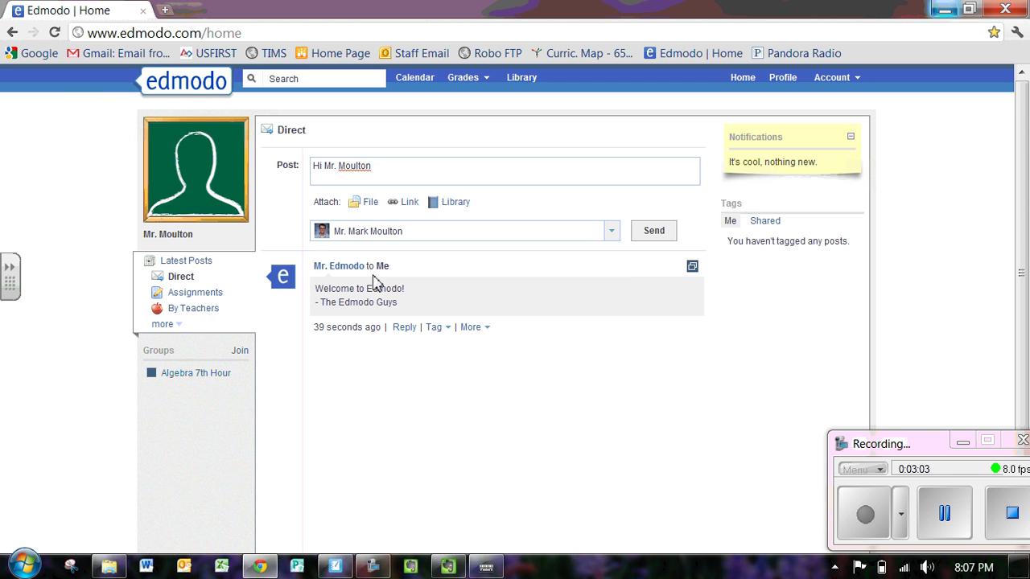
click(648, 237)
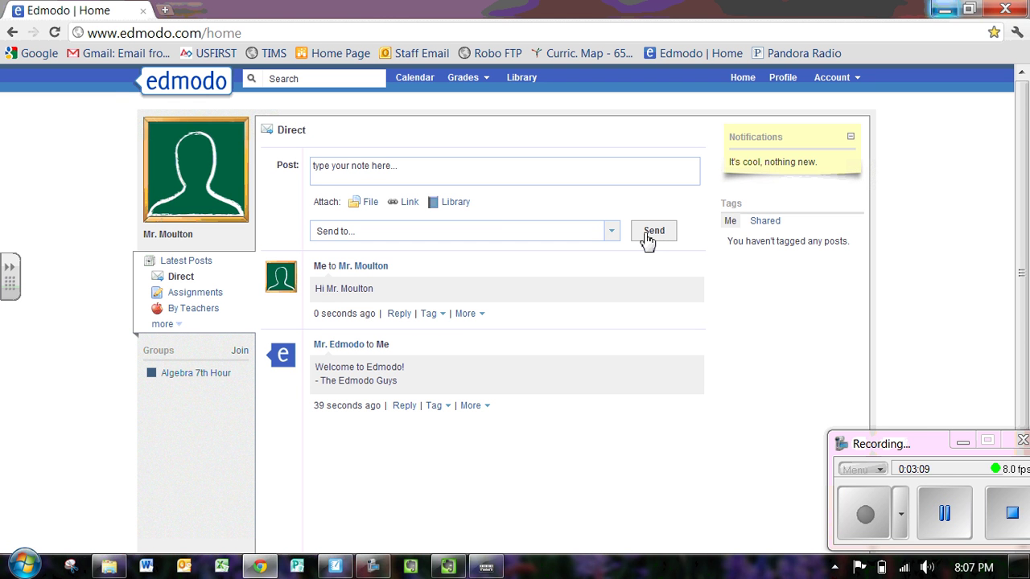
click(222, 296)
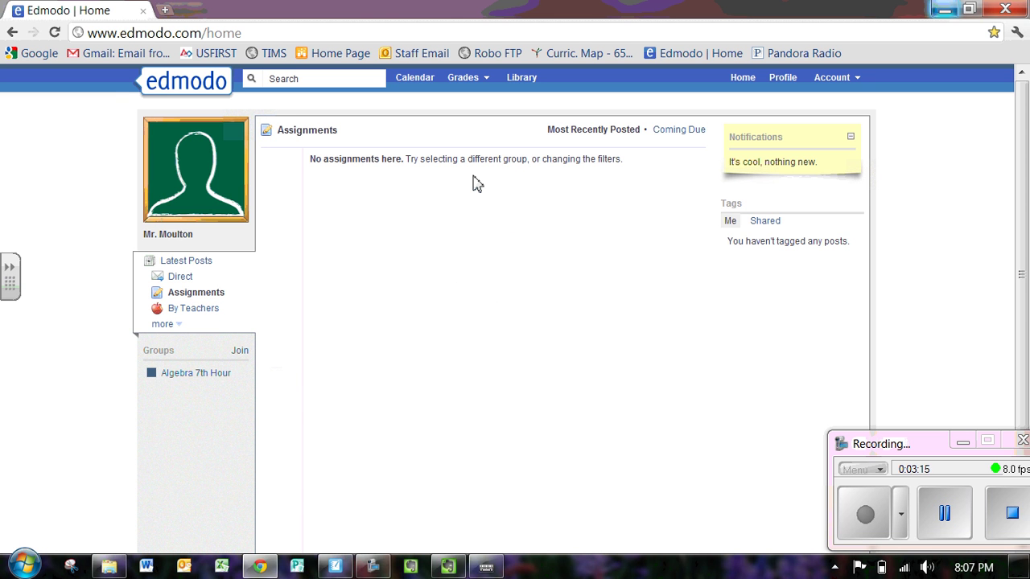
View teacher posts, look at the December 2011 calendar, then open the empty Library.
click(211, 312)
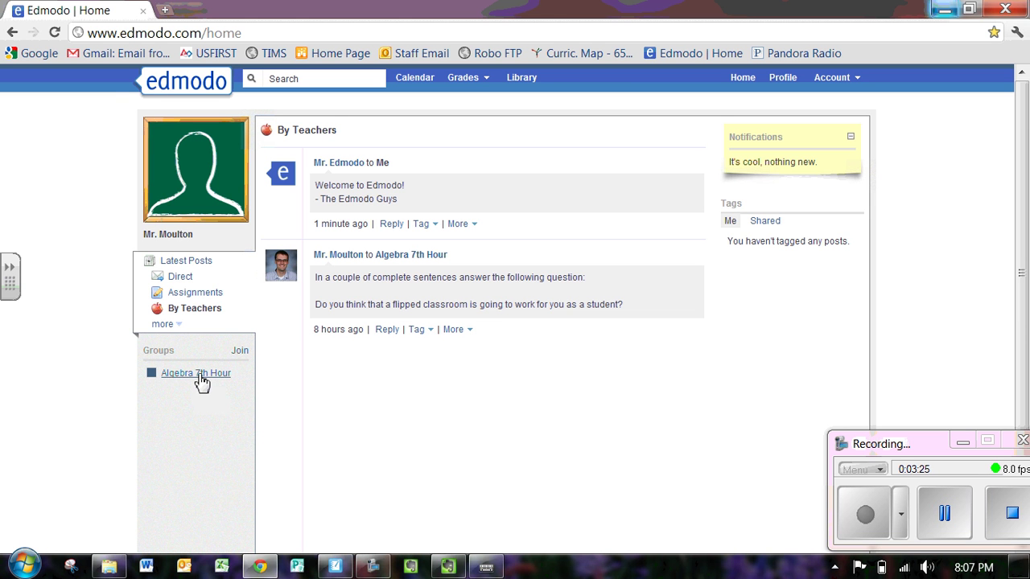
click(420, 86)
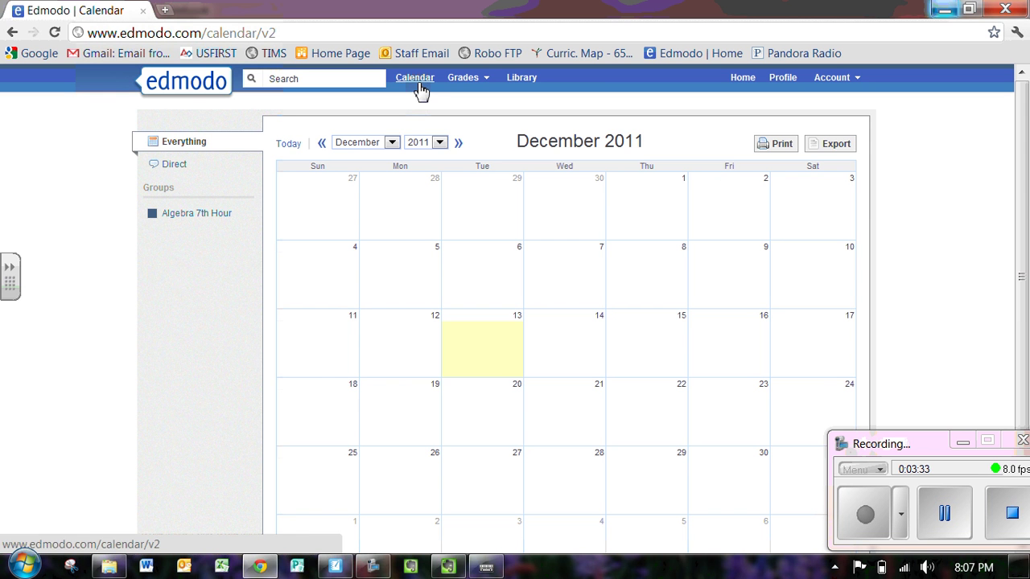
drag(1025, 188, 606, 264)
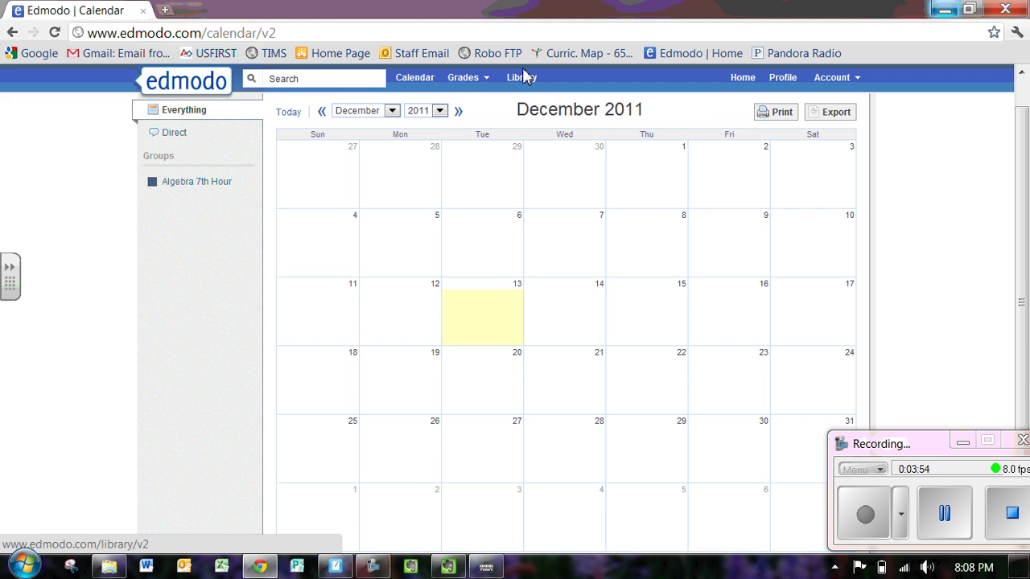
click(523, 79)
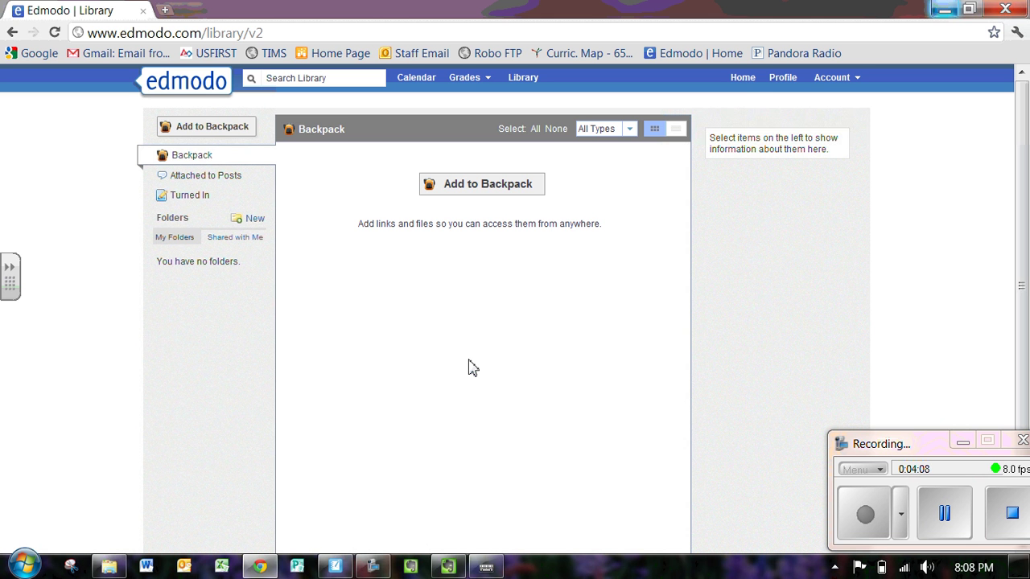
Return Home, then open the student's profile and scroll through groups, badges and learning style.
click(748, 81)
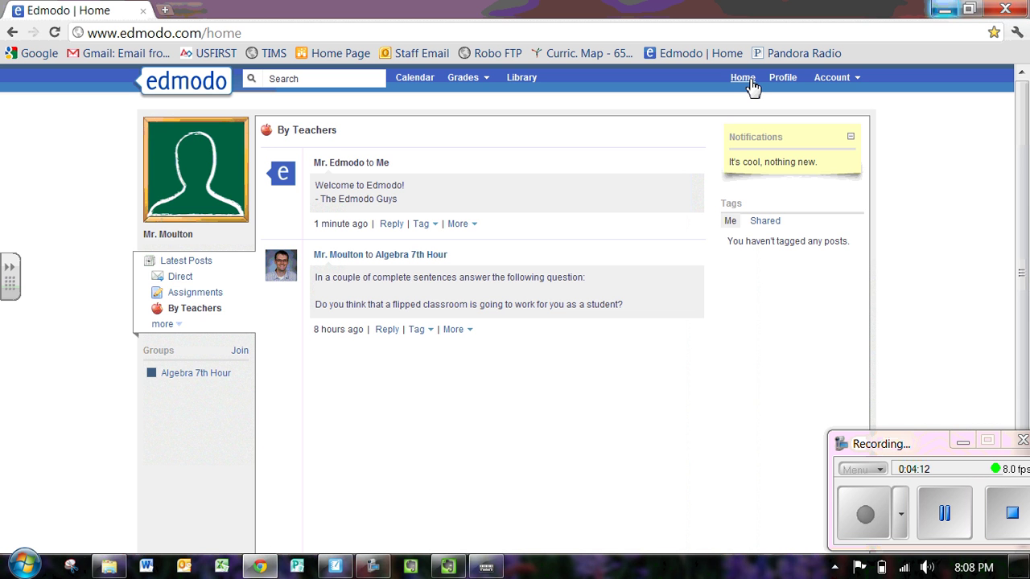
click(781, 83)
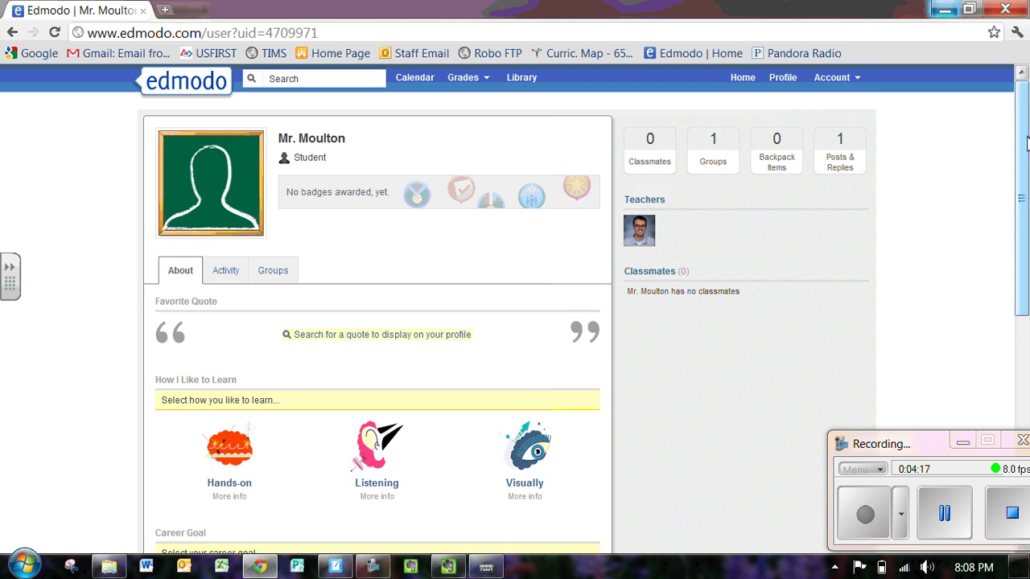
drag(1025, 141, 1025, 153)
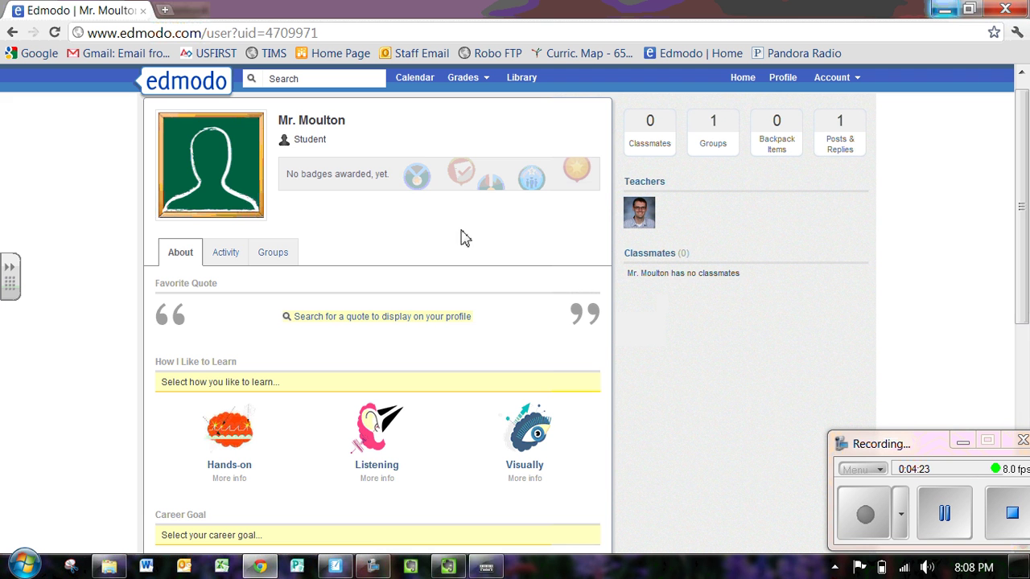
drag(1025, 144, 1025, 177)
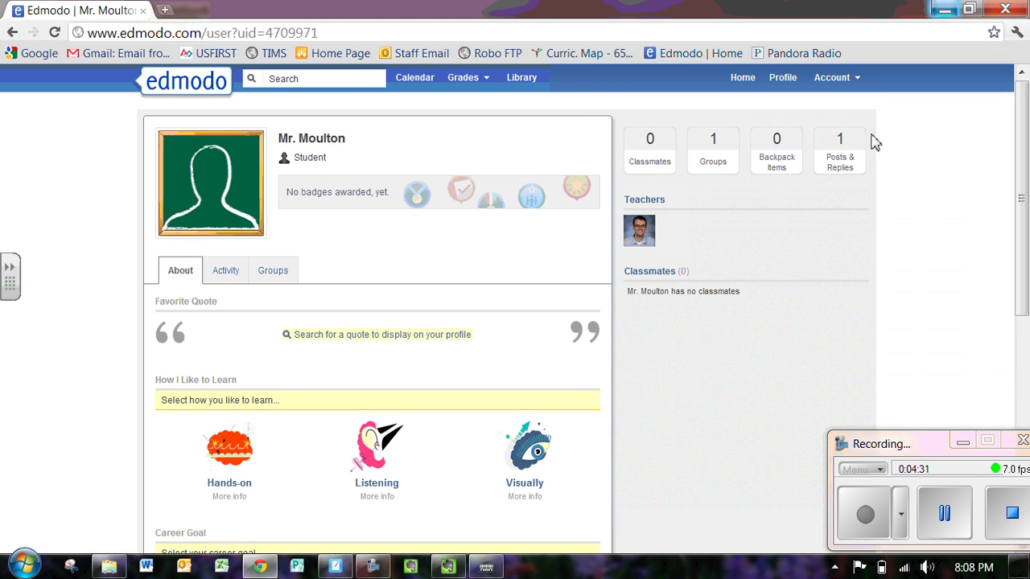
Open the account settings and cancel the photo file browser without uploading.
click(859, 80)
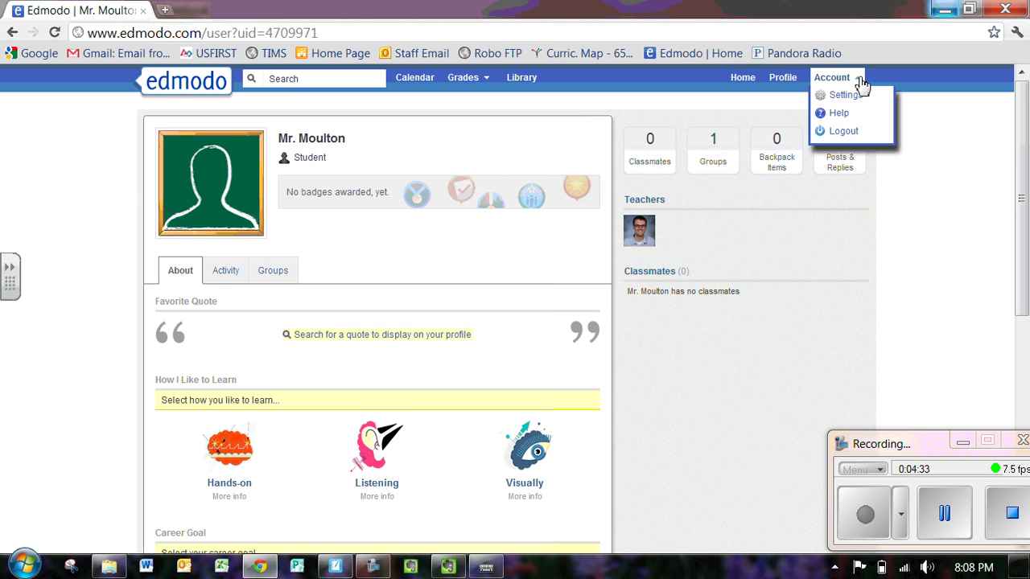
click(842, 97)
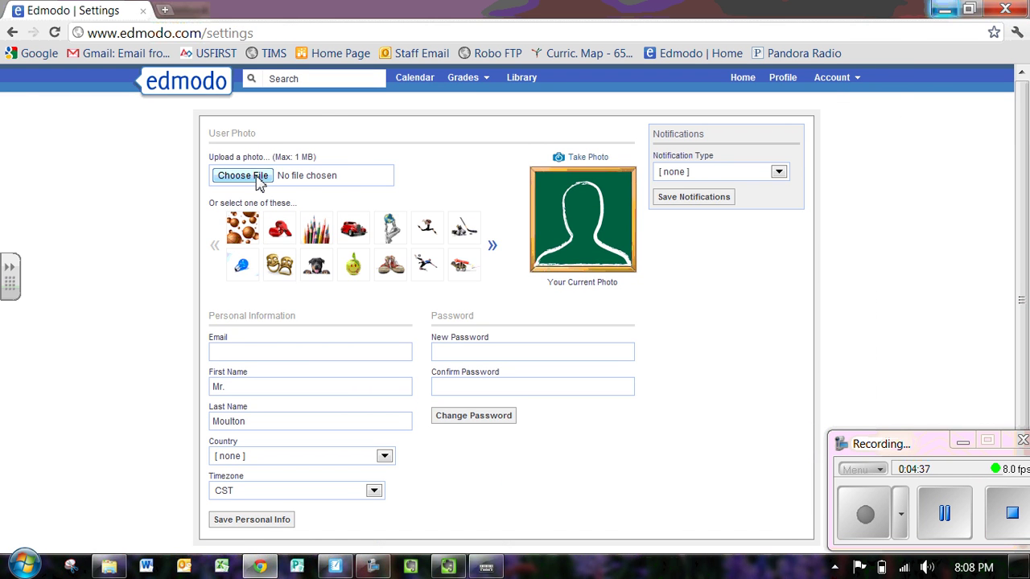
click(259, 182)
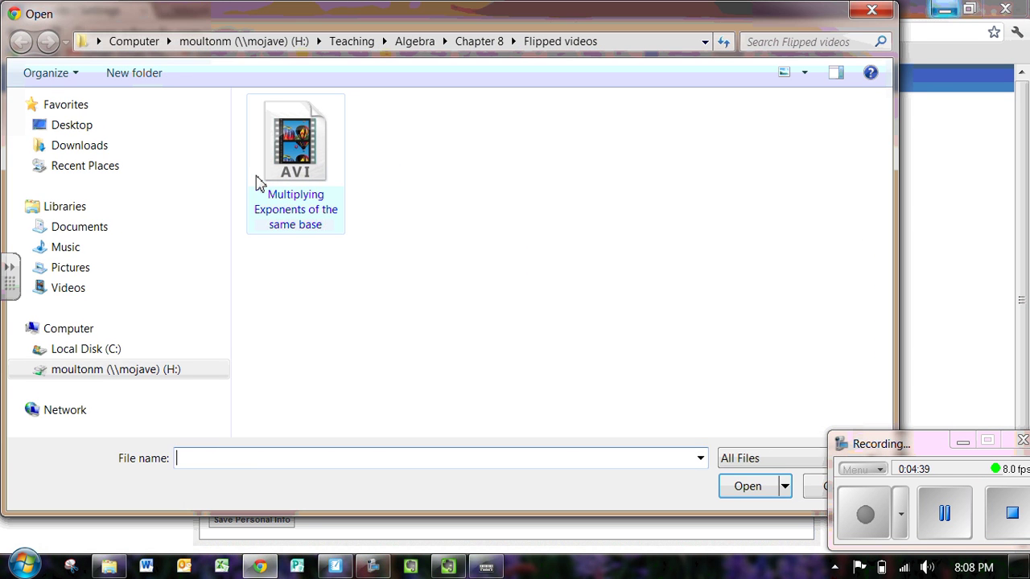
click(872, 10)
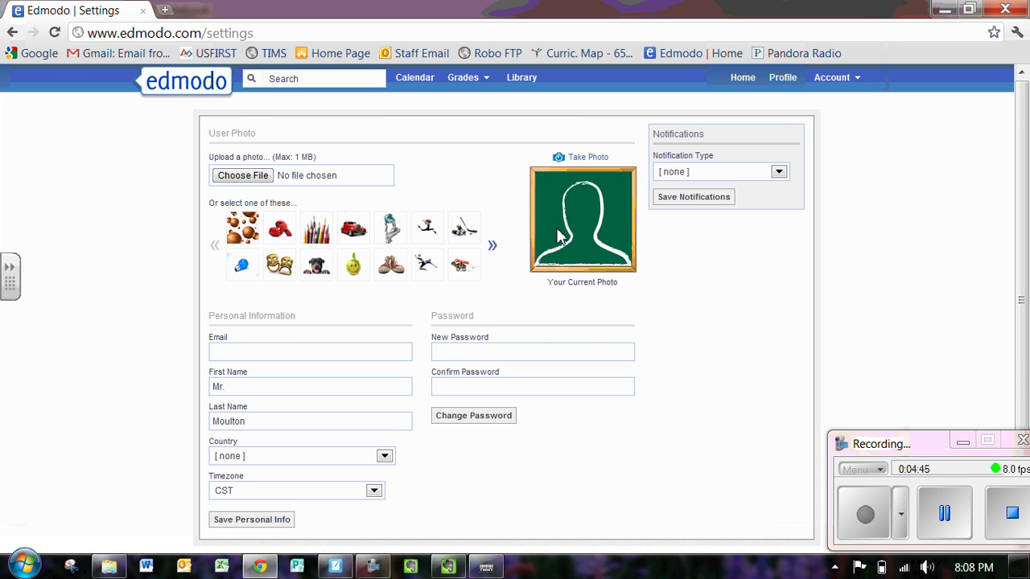
Allow Flash camera access and capture a webcam snapshot as the profile photo.
click(588, 160)
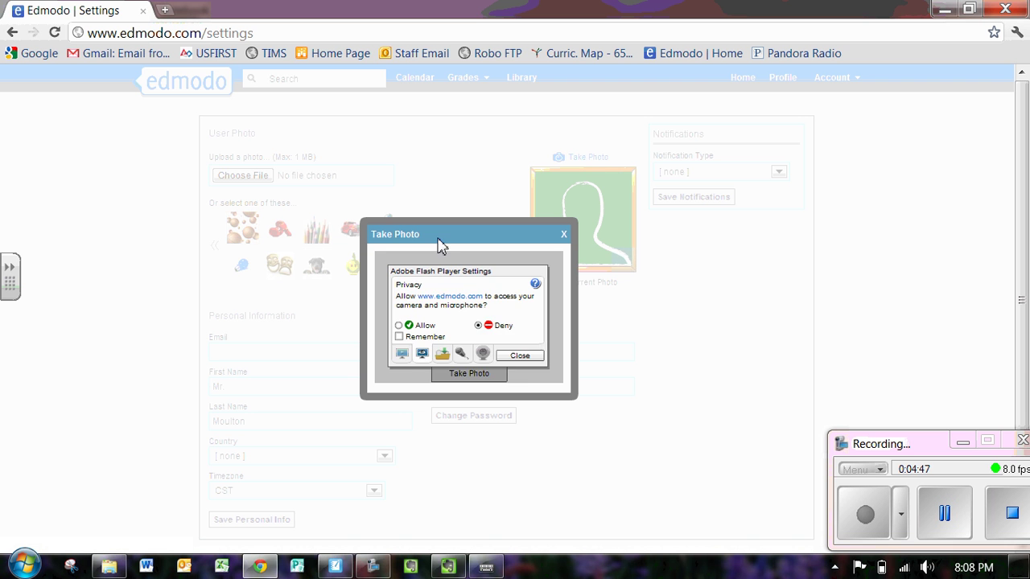
click(518, 355)
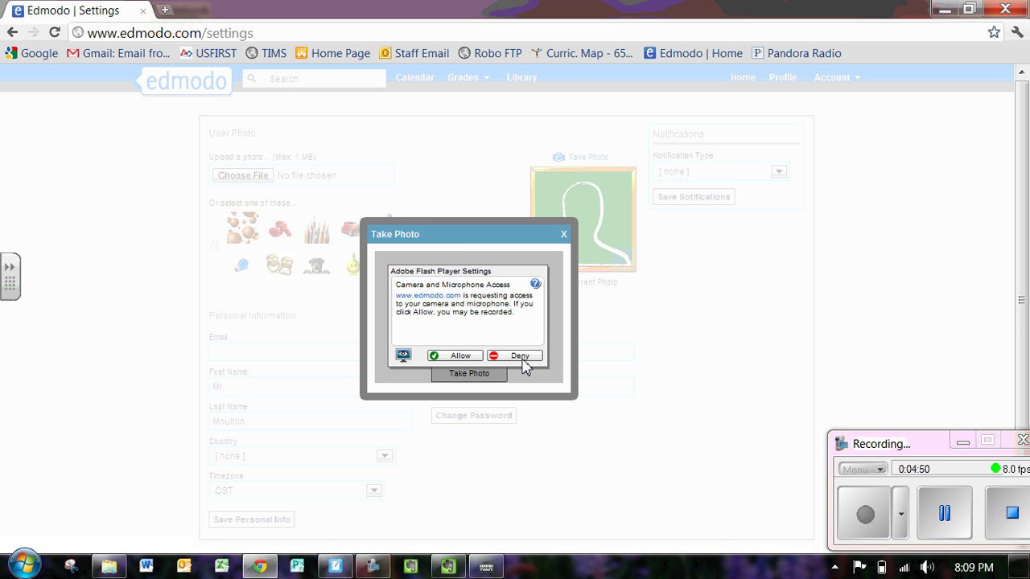
click(463, 356)
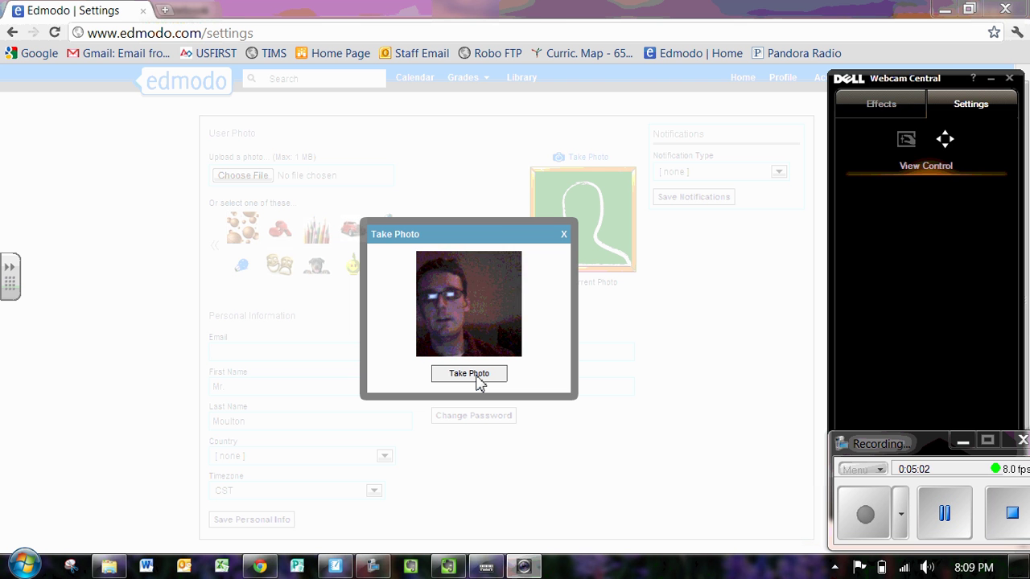
click(474, 374)
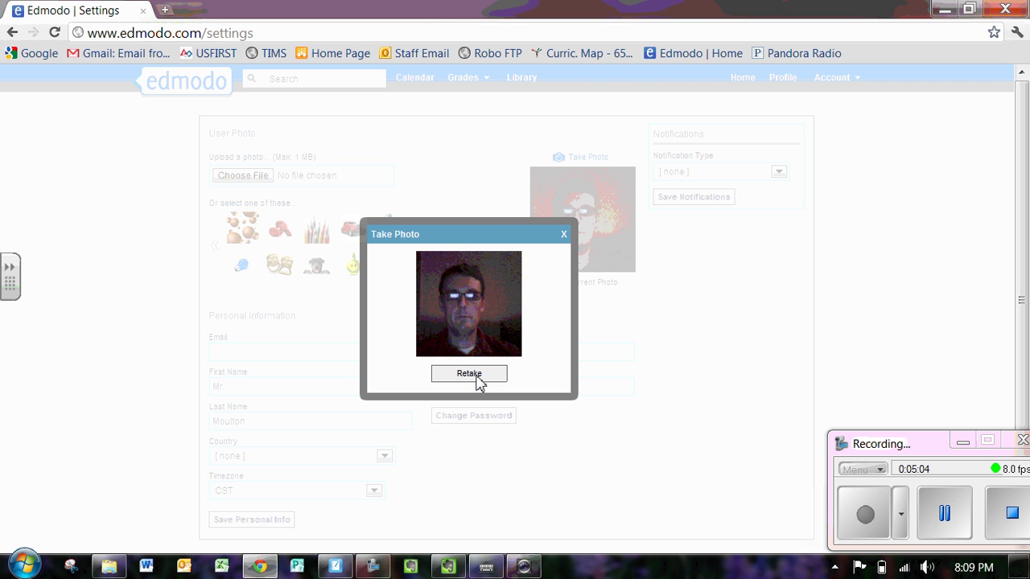
click(563, 235)
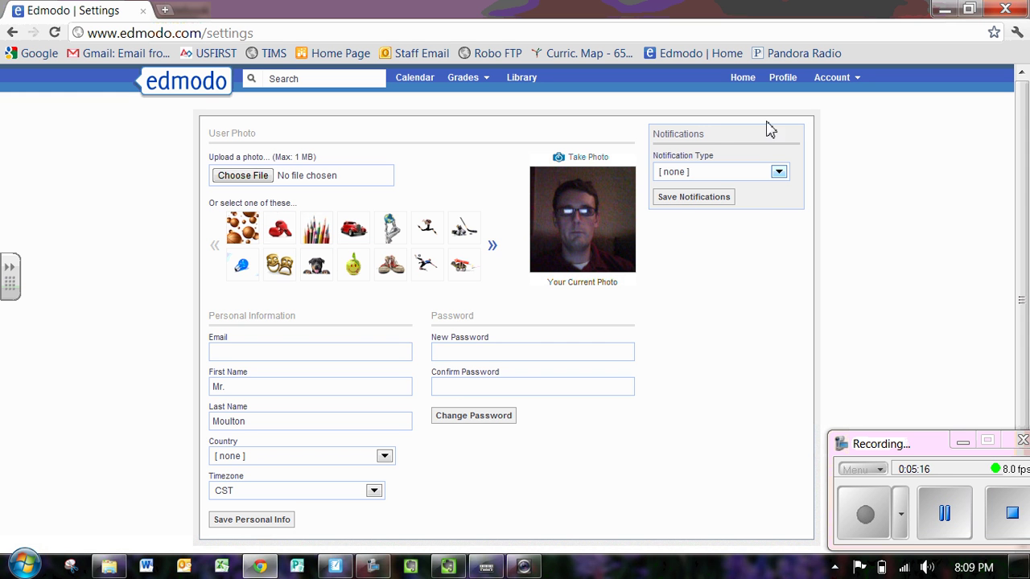
Enter the account email address in the settings email field.
click(779, 173)
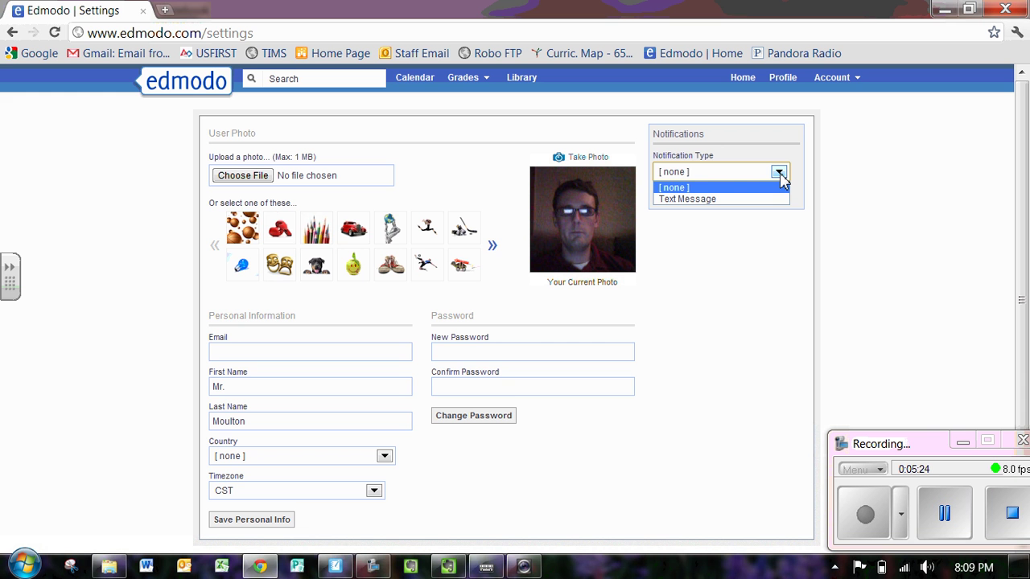
click(228, 347)
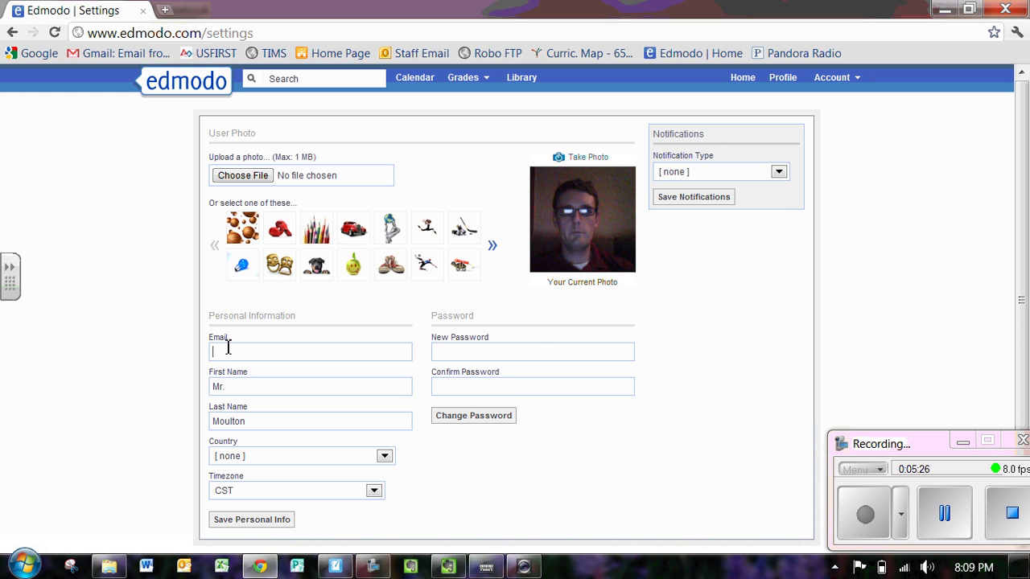
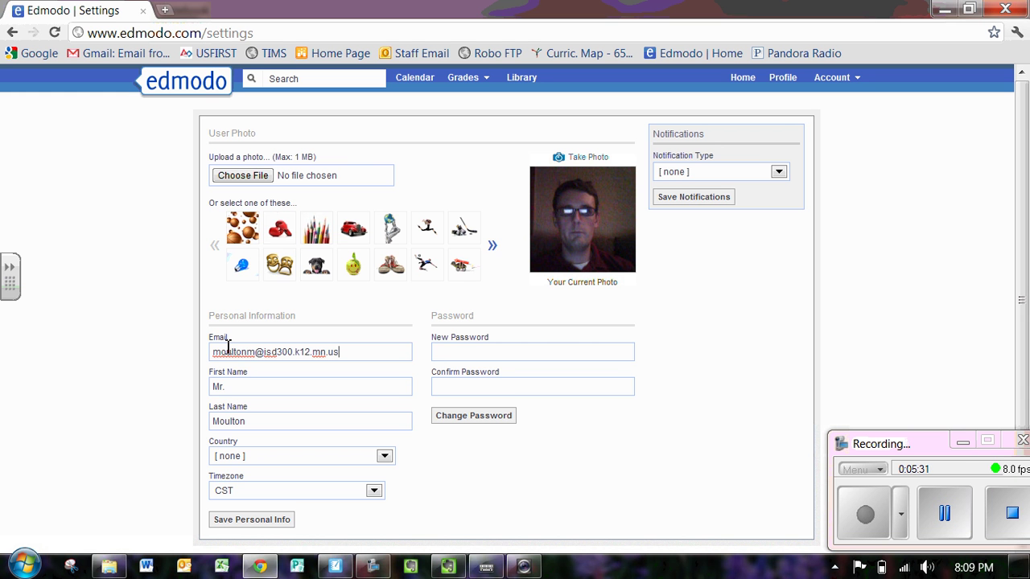
click(779, 172)
click(746, 296)
Set Notification Type to Text Message, leave the phone provider unchanged, and go to the calendar.
click(779, 174)
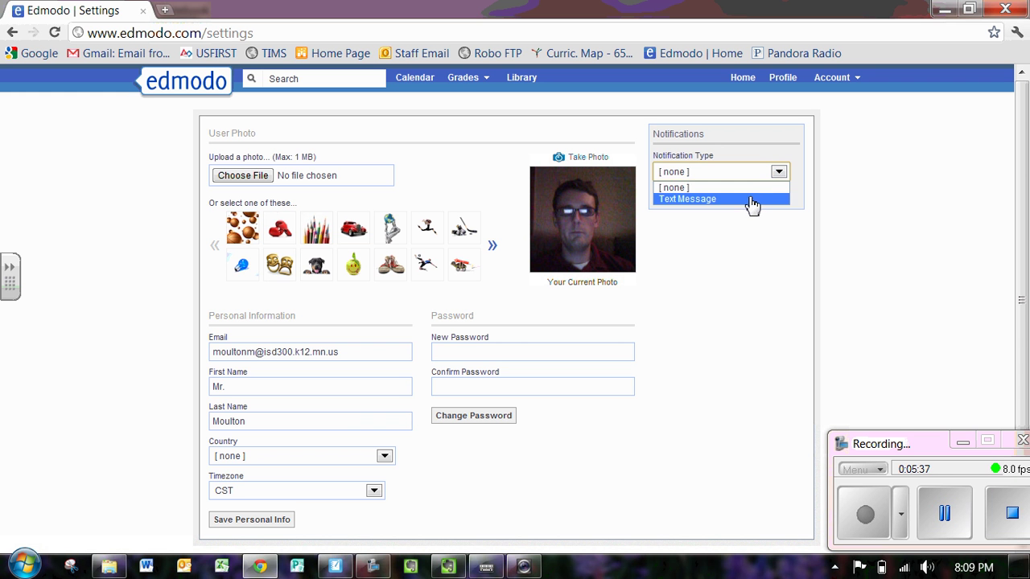
click(751, 199)
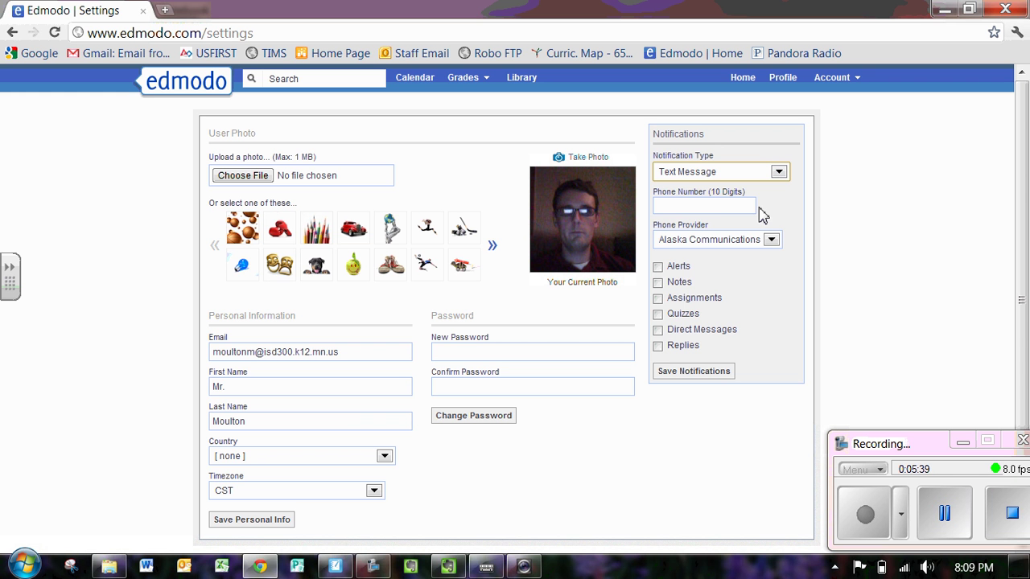
click(772, 241)
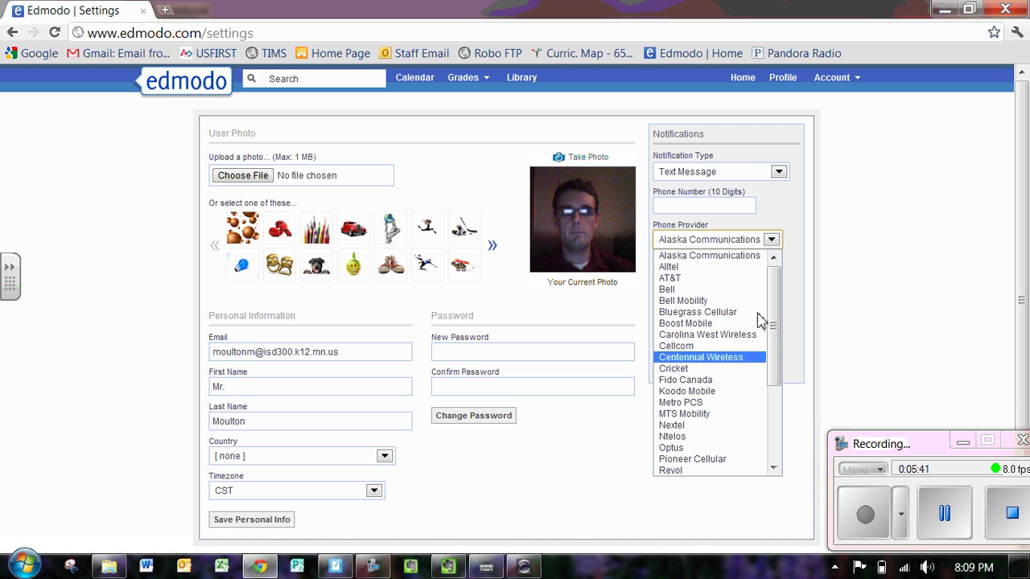
click(877, 314)
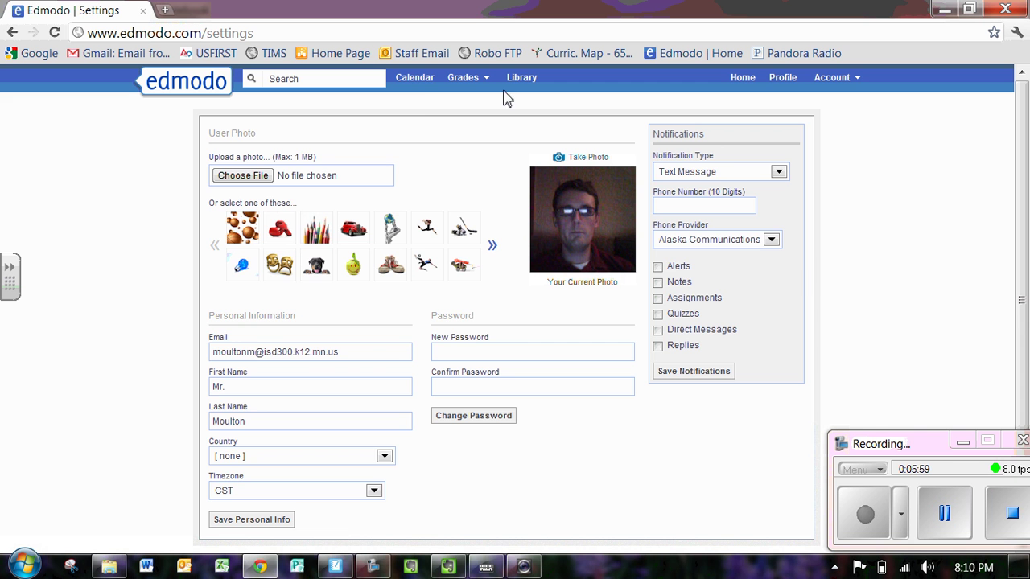
click(424, 82)
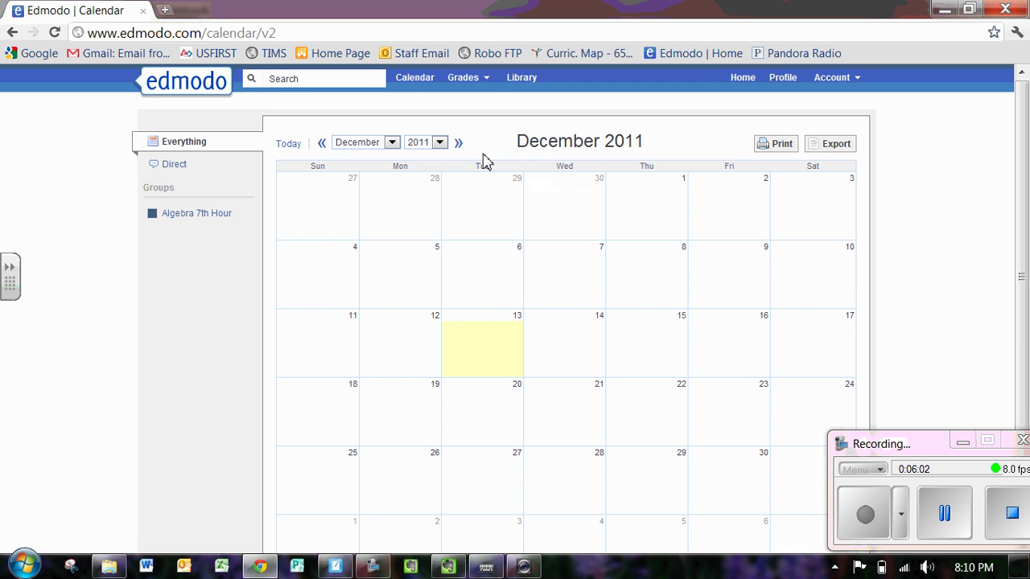